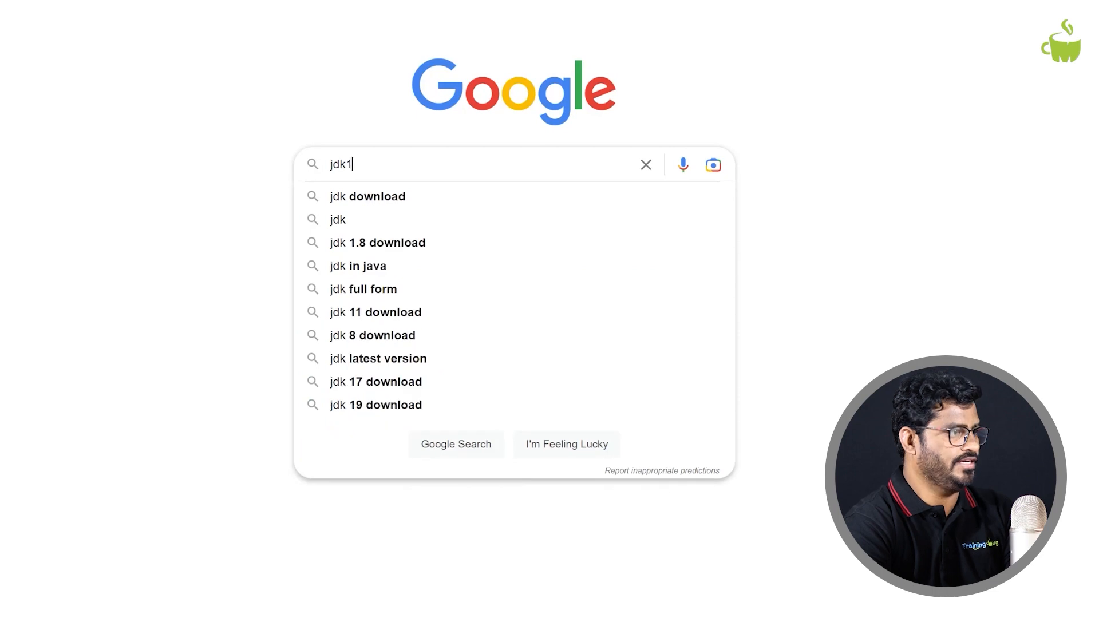
- Search Google for "jdk17 download for windows" and open Oracle's Java SE 17 Archive Downloads page
{"action": "type", "text": "d"}
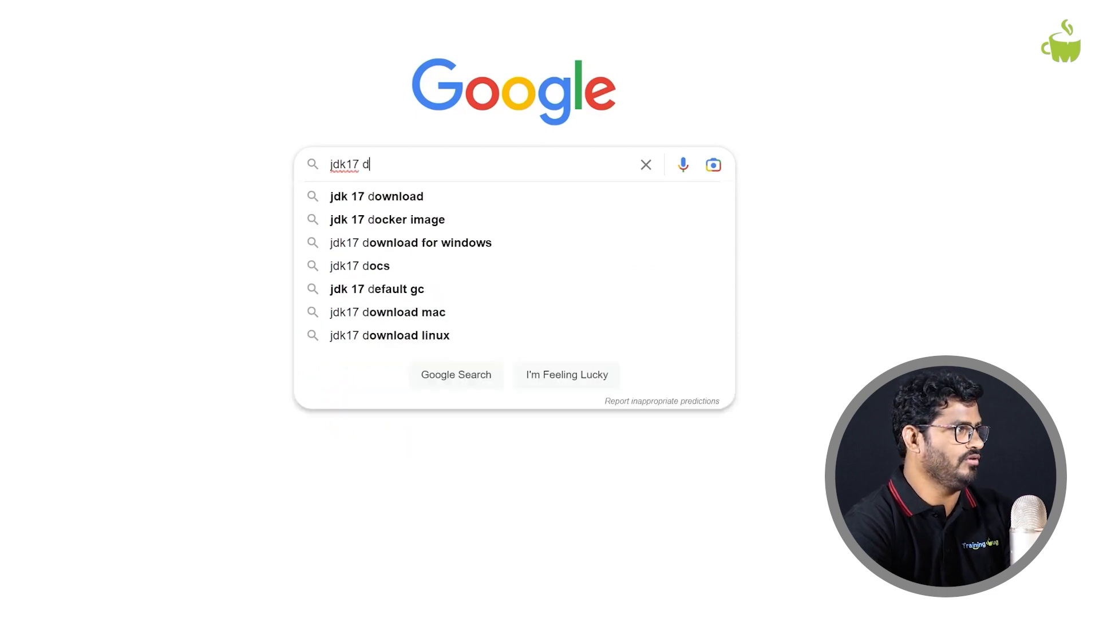
{"action": "key", "text": "Down"}
{"action": "key", "text": "Down"}
{"action": "key", "text": "Down"}
{"action": "key", "text": "Return"}
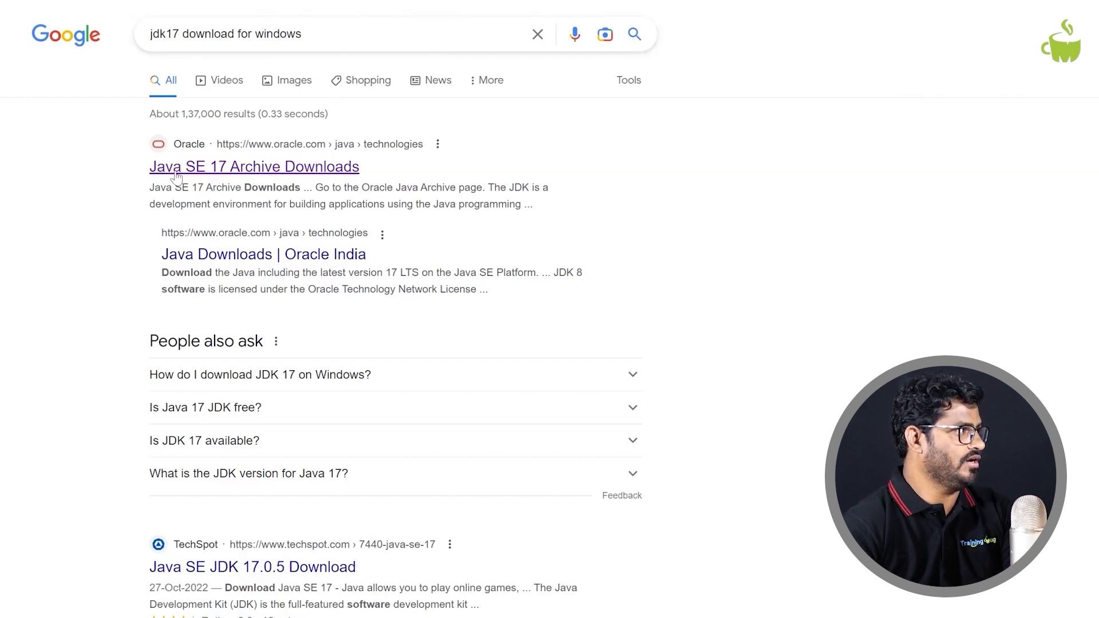
{"action": "left_click", "coordinate": [250, 170]}
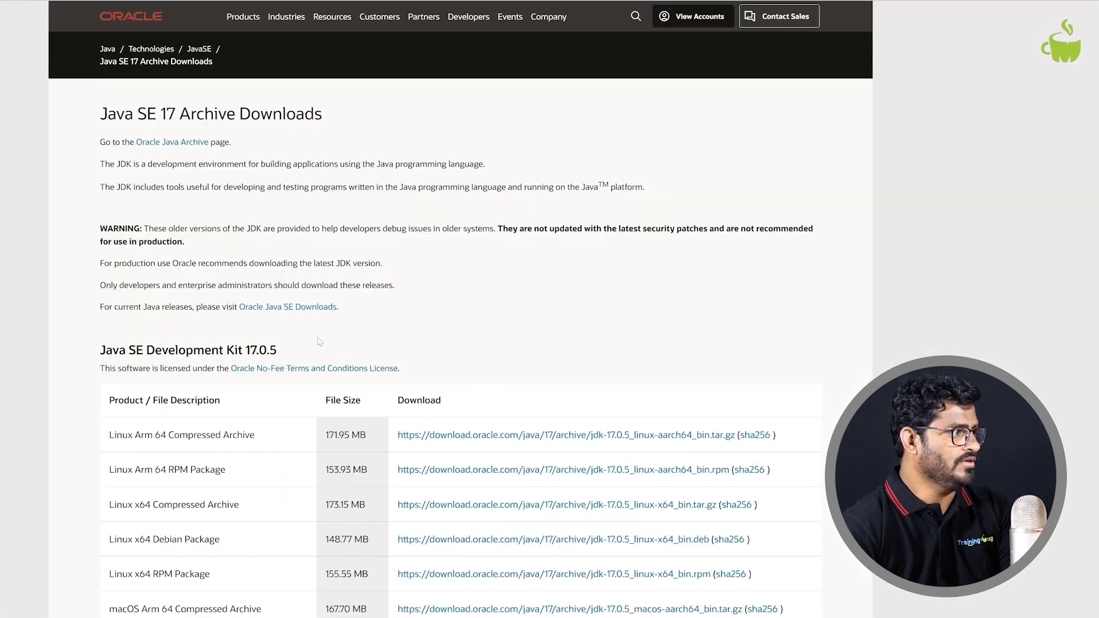
- Download the JDK 17.0.5 Windows x64 Installer (.exe) into the TrainingMug\java-software folder on the E: drive
{"action": "scroll", "coordinate": [273, 451], "scroll_direction": "down", "scroll_amount": 2}
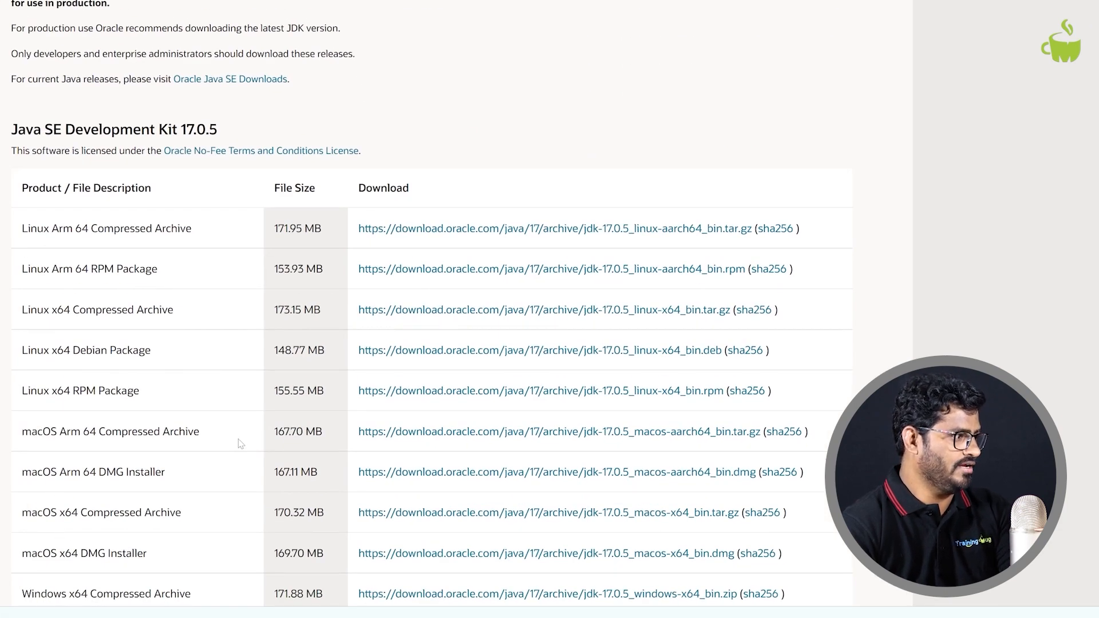
{"action": "scroll", "coordinate": [238, 439], "scroll_direction": "down", "scroll_amount": 2}
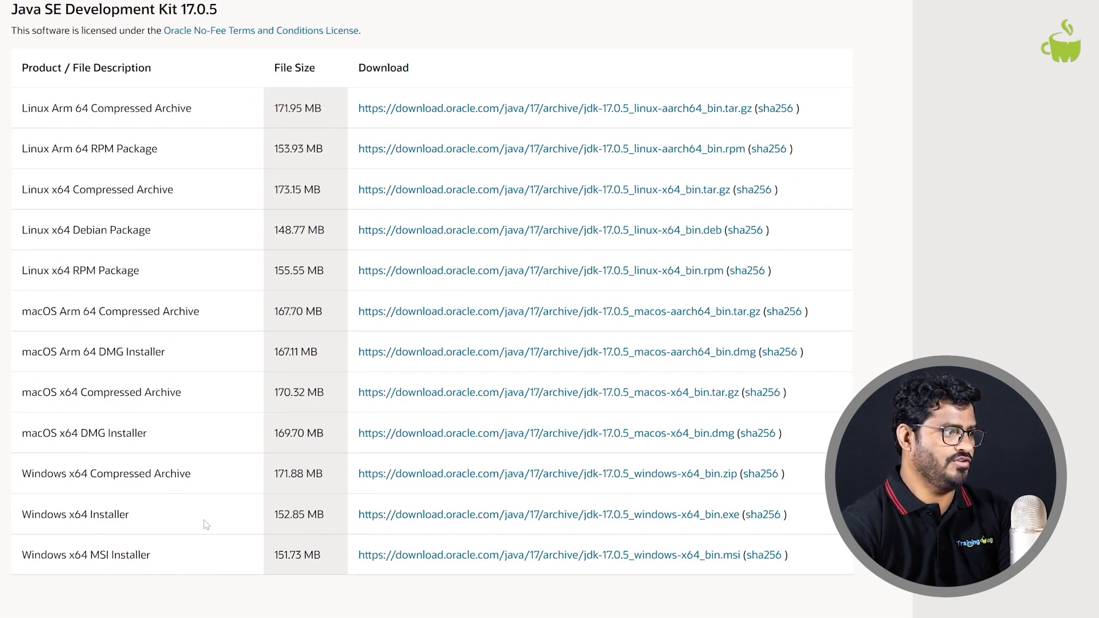
{"action": "left_click", "coordinate": [510, 521]}
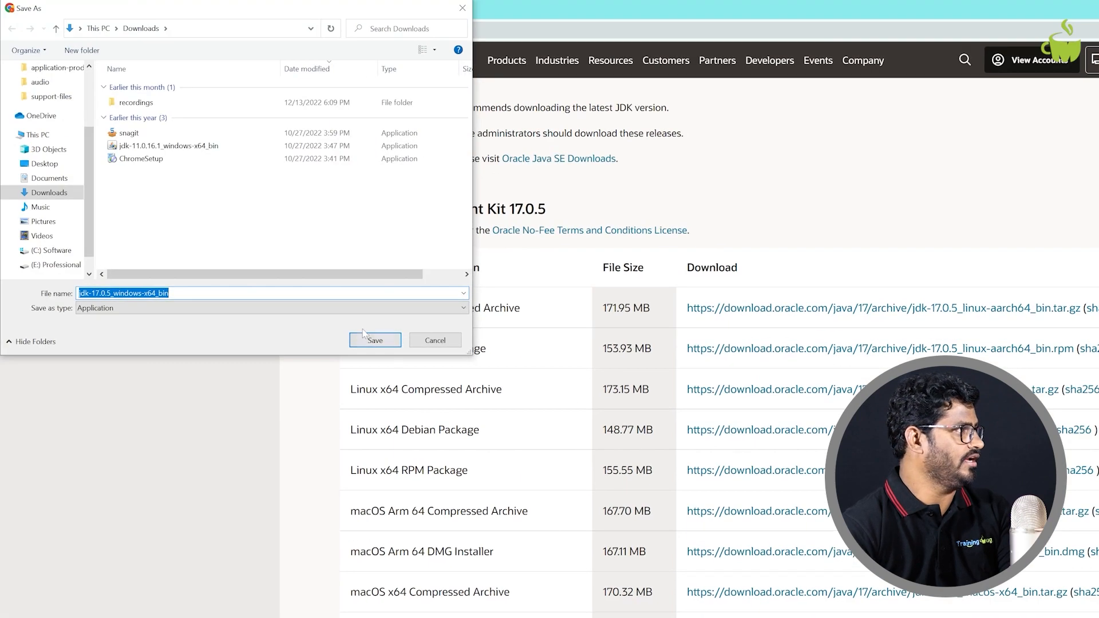
{"action": "left_click", "coordinate": [49, 267]}
{"action": "double_click", "coordinate": [150, 142]}
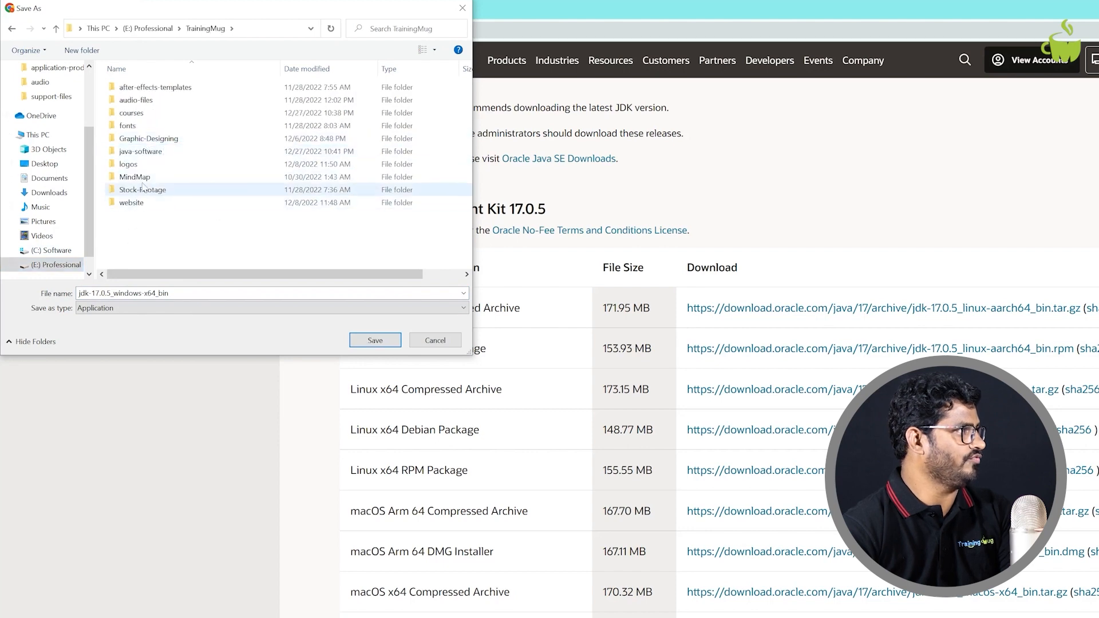
{"action": "double_click", "coordinate": [140, 151]}
{"action": "left_click", "coordinate": [375, 340]}
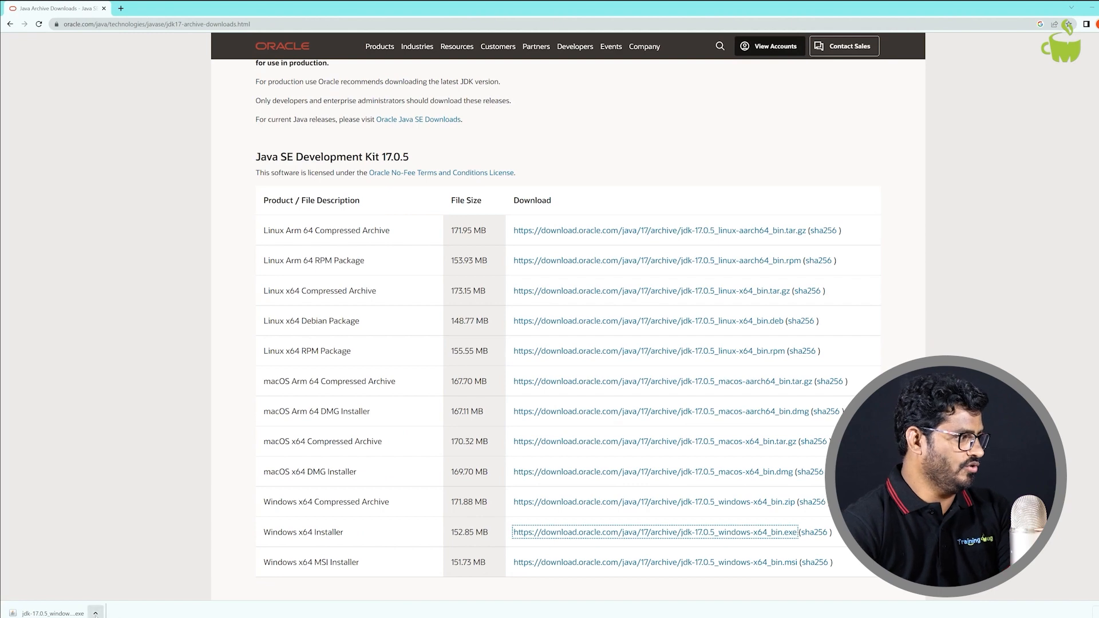
- Show the downloaded JDK installer in its folder, run it as administrator and allow it to make changes
{"action": "left_click", "coordinate": [96, 614]}
{"action": "left_click", "coordinate": [118, 585]}
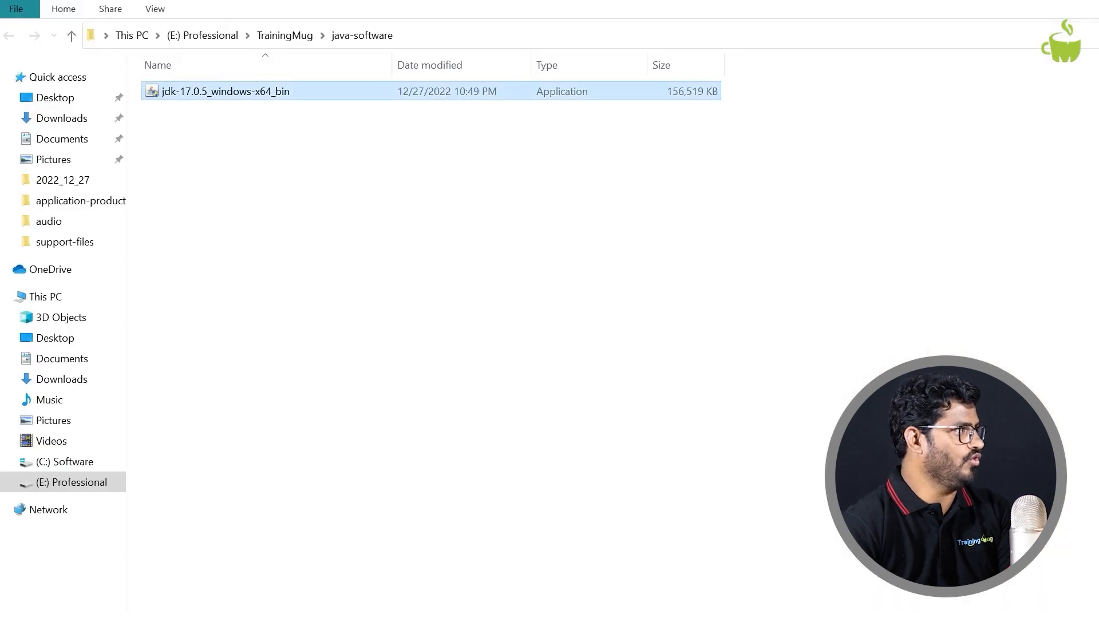
{"action": "right_click", "coordinate": [197, 93]}
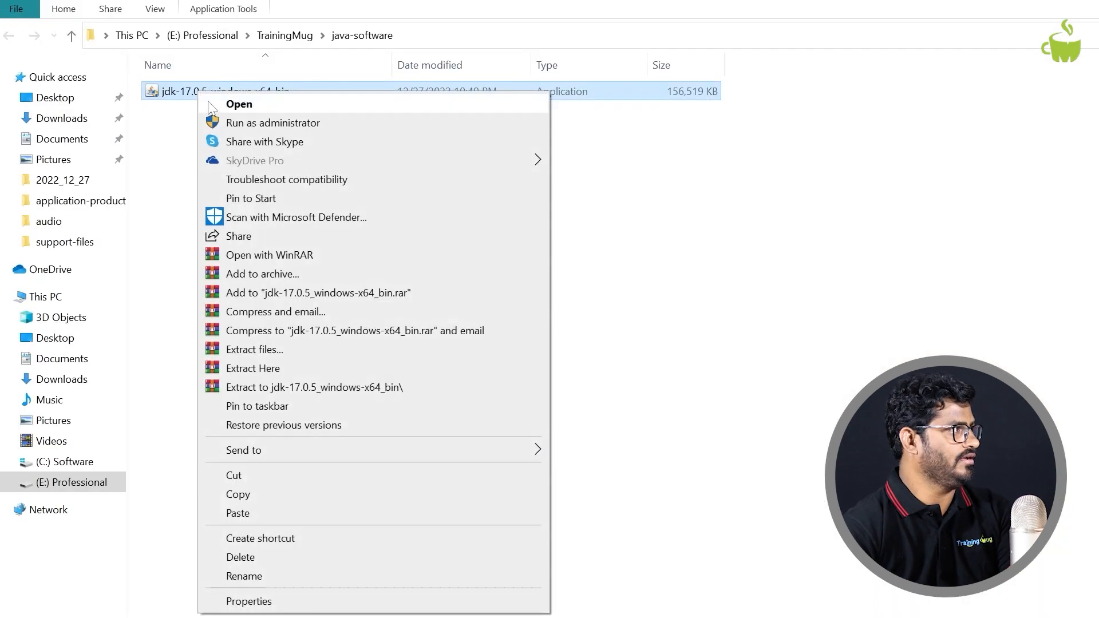
{"action": "left_click", "coordinate": [247, 123]}
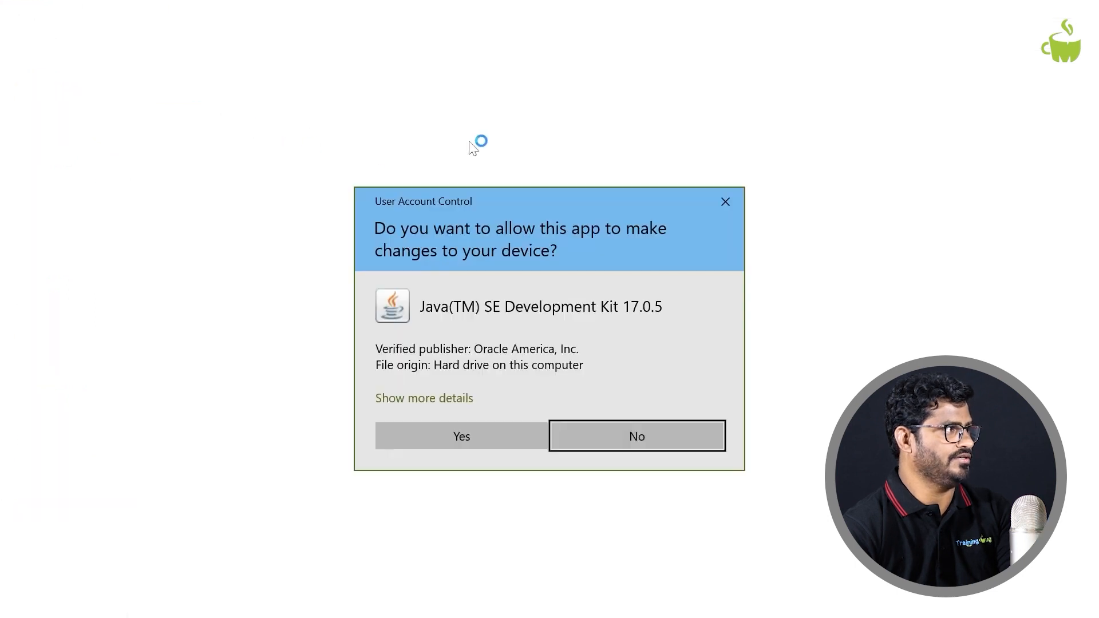
{"action": "left_click", "coordinate": [520, 438]}
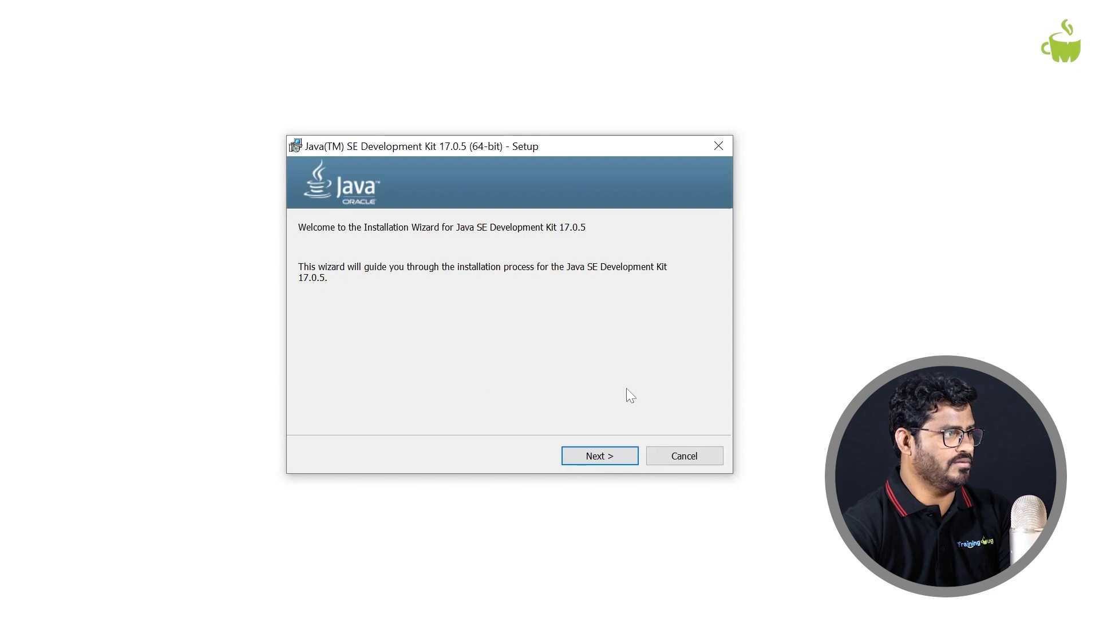
- Install Java SE Development Kit 17.0.5 into the default folder C:\Program Files\Java\jdk-17.0.5\ and close the wizard
{"action": "left_click", "coordinate": [595, 456]}
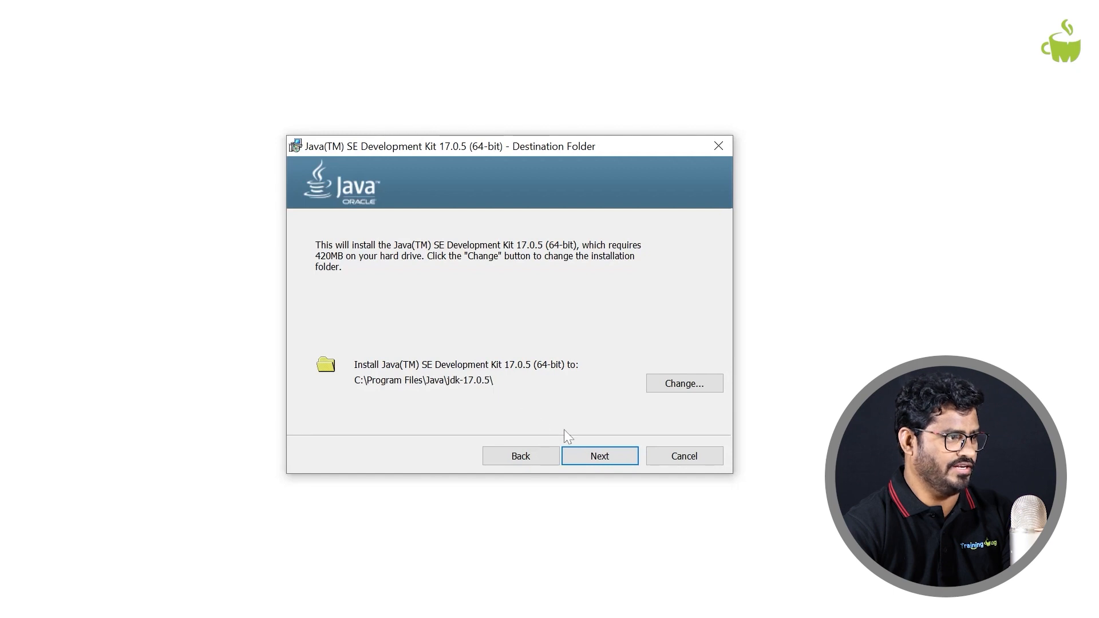
{"action": "left_click", "coordinate": [607, 462]}
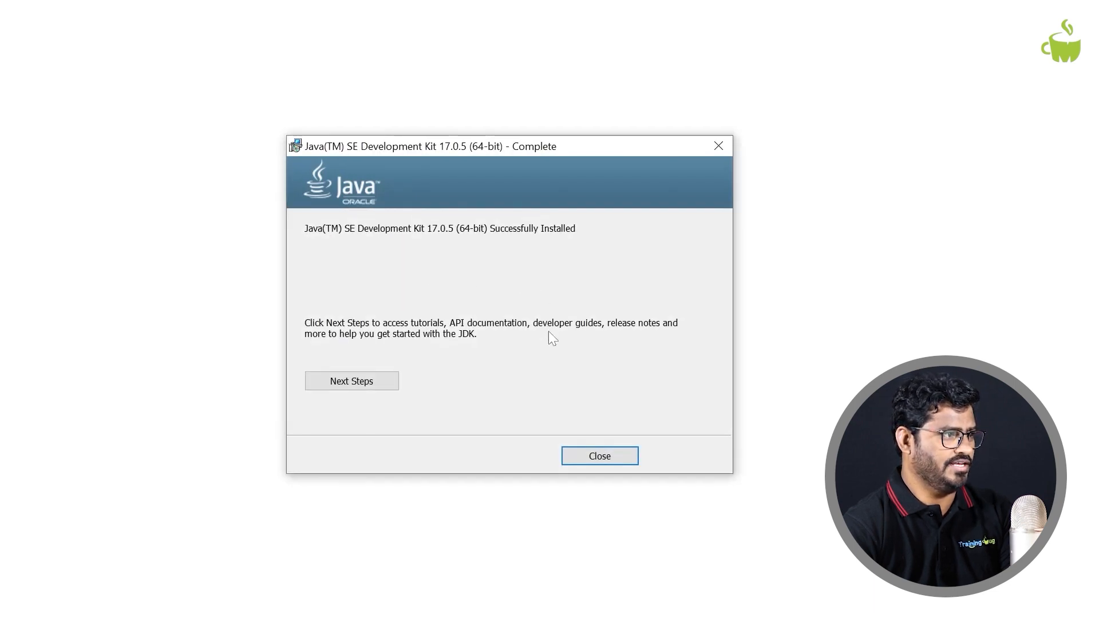
{"action": "left_click", "coordinate": [591, 461]}
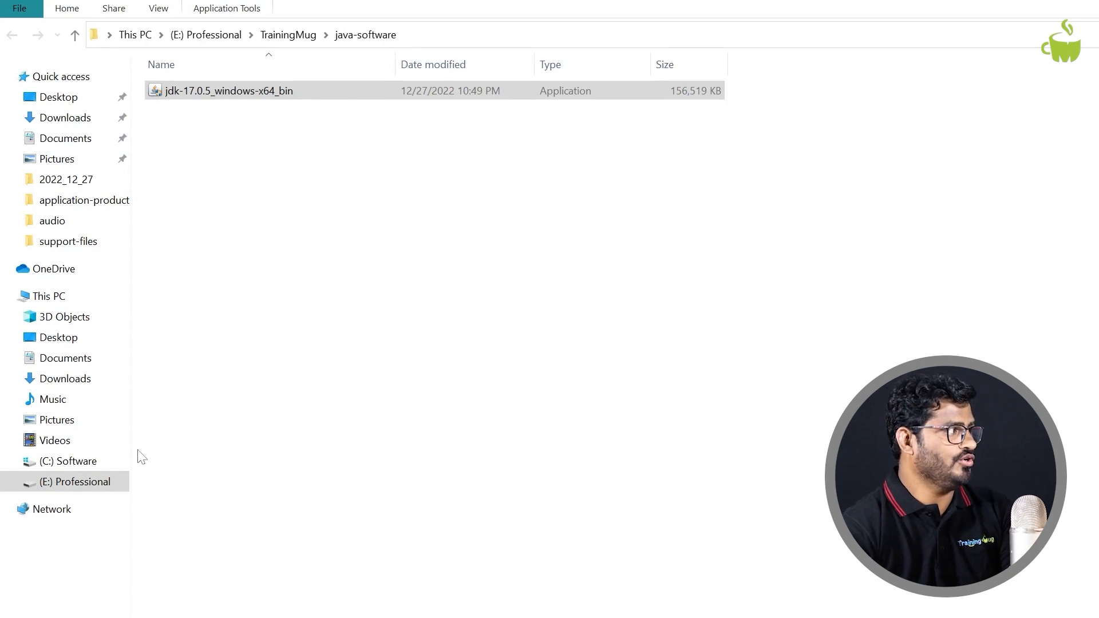
- Open the installed JDK folder C:\Program Files\Java\jdk-17.0.5 in File Explorer
{"action": "left_click", "coordinate": [79, 464]}
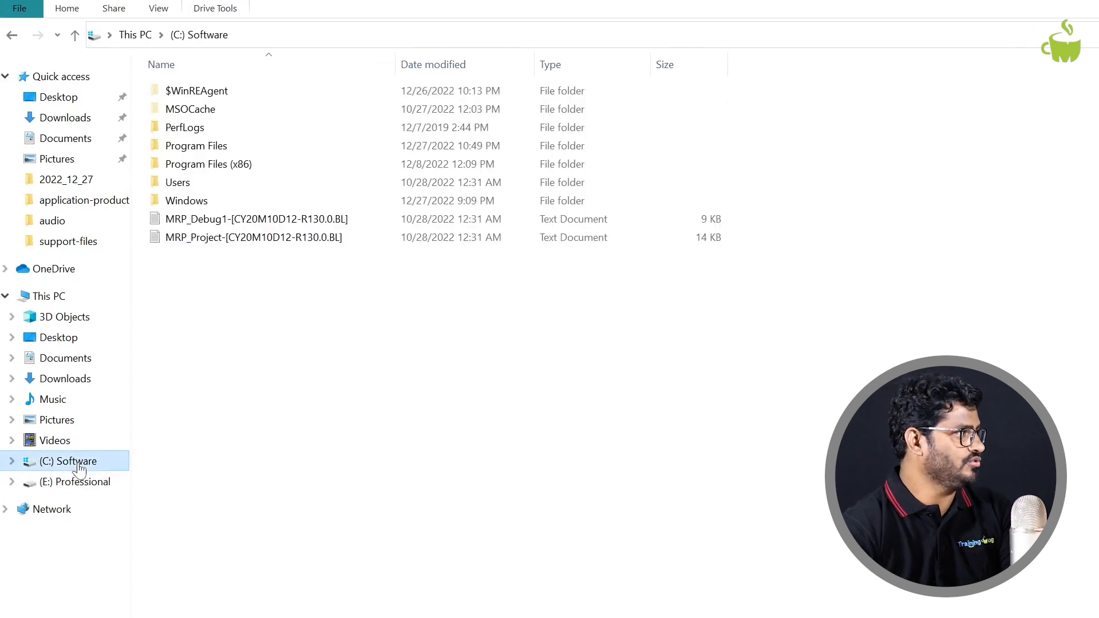
{"action": "double_click", "coordinate": [229, 148]}
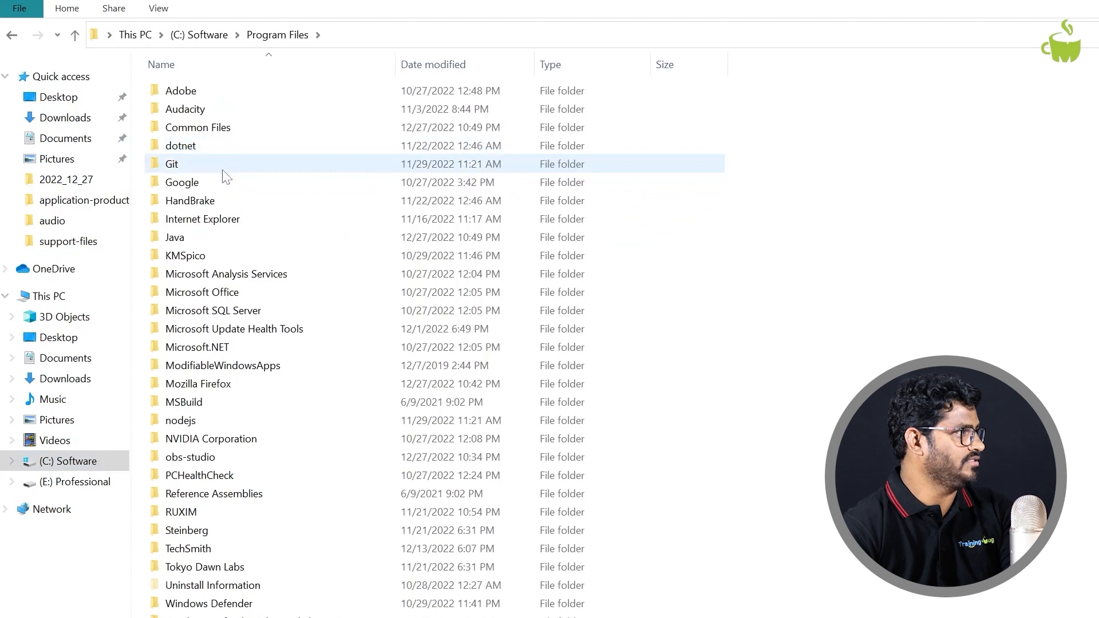
{"action": "double_click", "coordinate": [183, 242]}
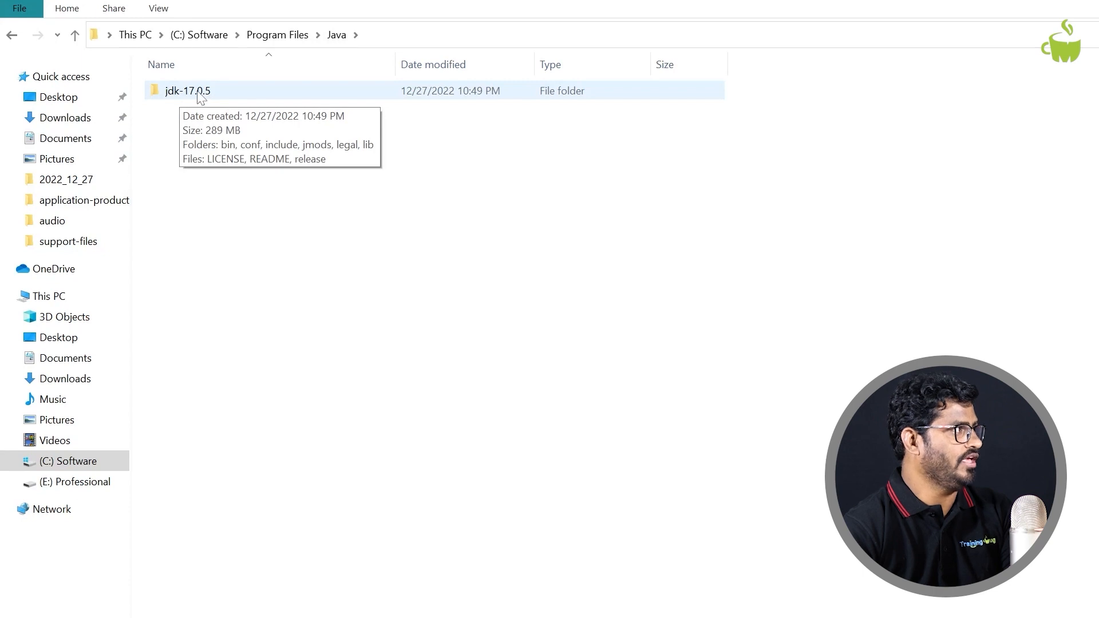
{"action": "double_click", "coordinate": [201, 97]}
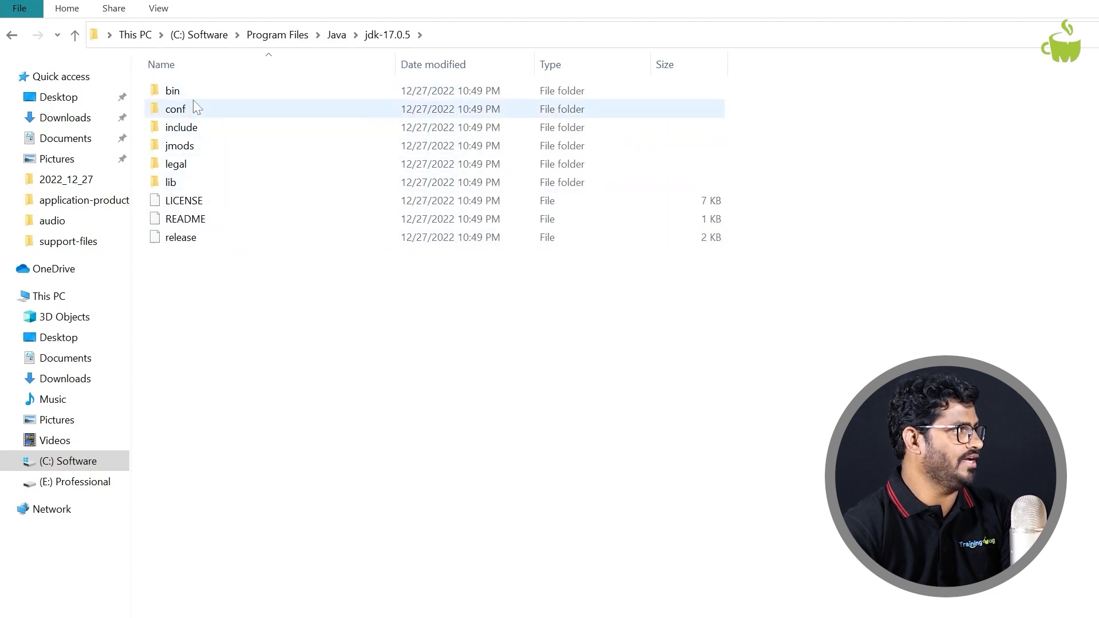
{"action": "mouse_move", "coordinate": [196, 107]}
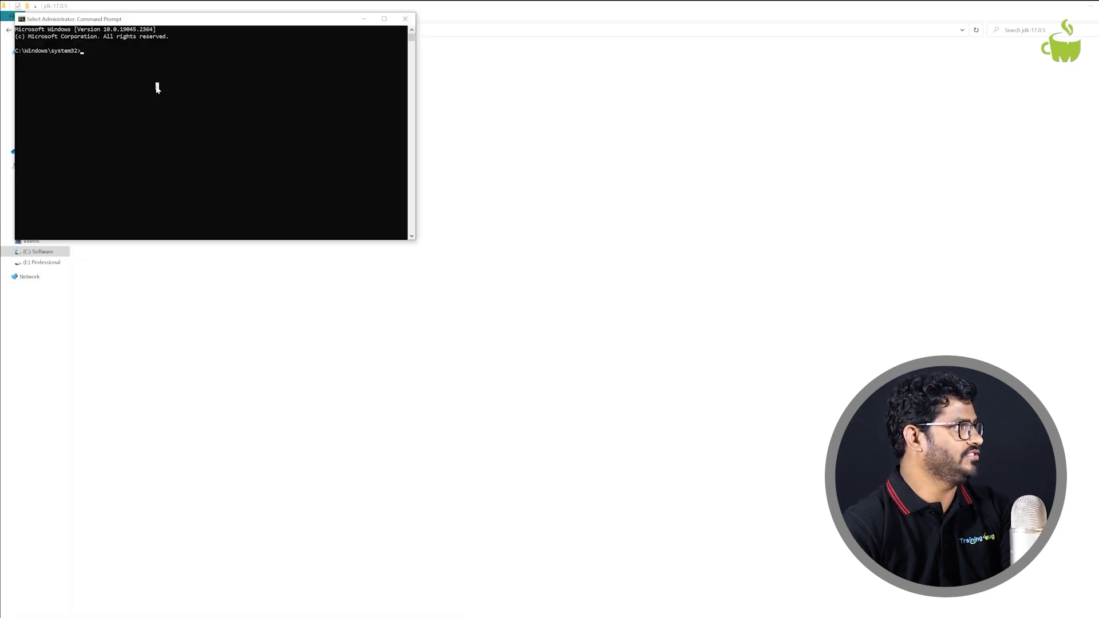
- Check the installed Java version by running java --version in the administrator Command Prompt
{"action": "left_click", "coordinate": [270, 148]}
{"action": "type", "text": "java --v"}
{"action": "key", "text": "ctrl+e"}
{"action": "key", "text": "ctrl+r"}
{"action": "type", "text": "s"}
{"action": "key", "text": "BackSpace"}
{"action": "key", "text": "BackSpace"}
{"action": "key", "text": "BackSpace"}
{"action": "type", "text": "ersoin"}
{"action": "key", "text": "BackSpace"}
{"action": "key", "text": "BackSpace"}
{"action": "key", "text": "BackSpace"}
{"action": "key", "text": "BackSpace"}
{"action": "key", "text": "BackSpace"}
{"action": "key", "text": "BackSpace"}
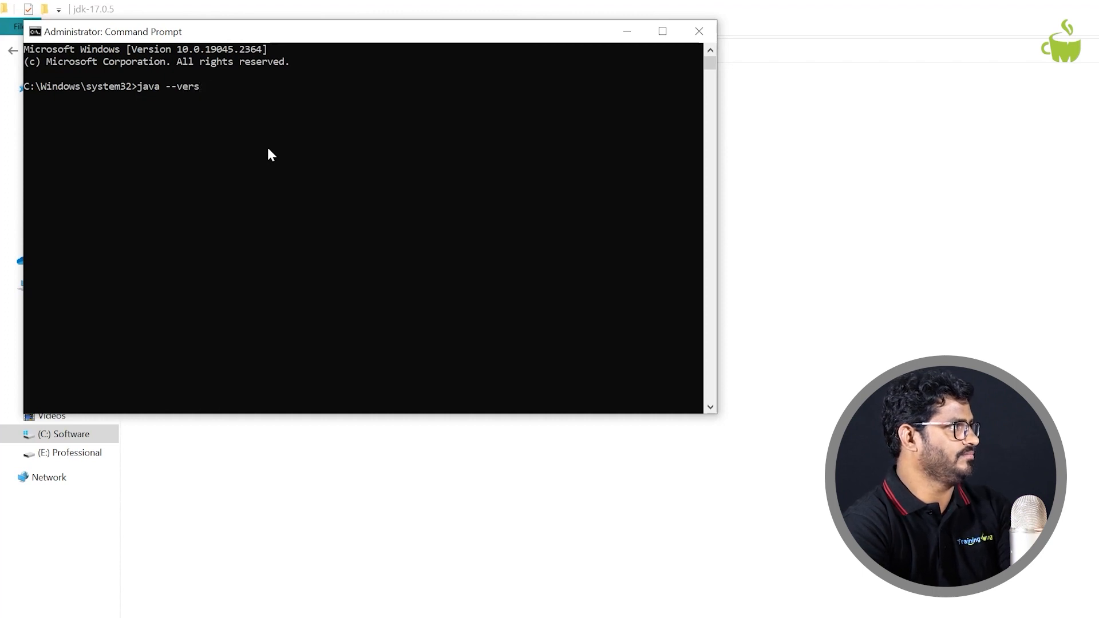
{"action": "type", "text": "ersion"}
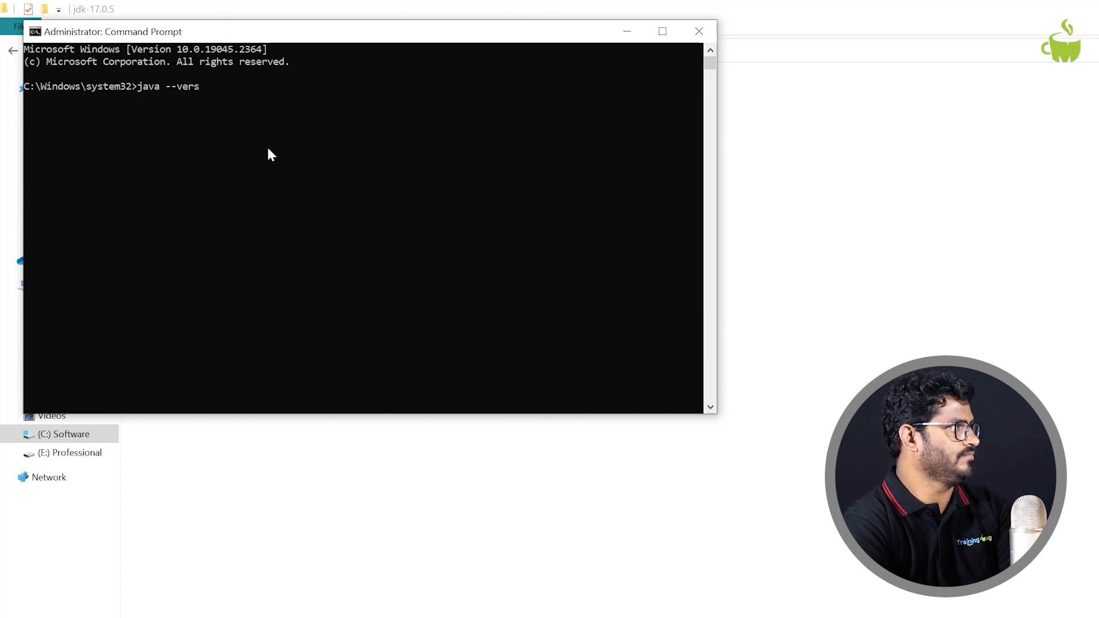
{"action": "key", "text": "Return"}
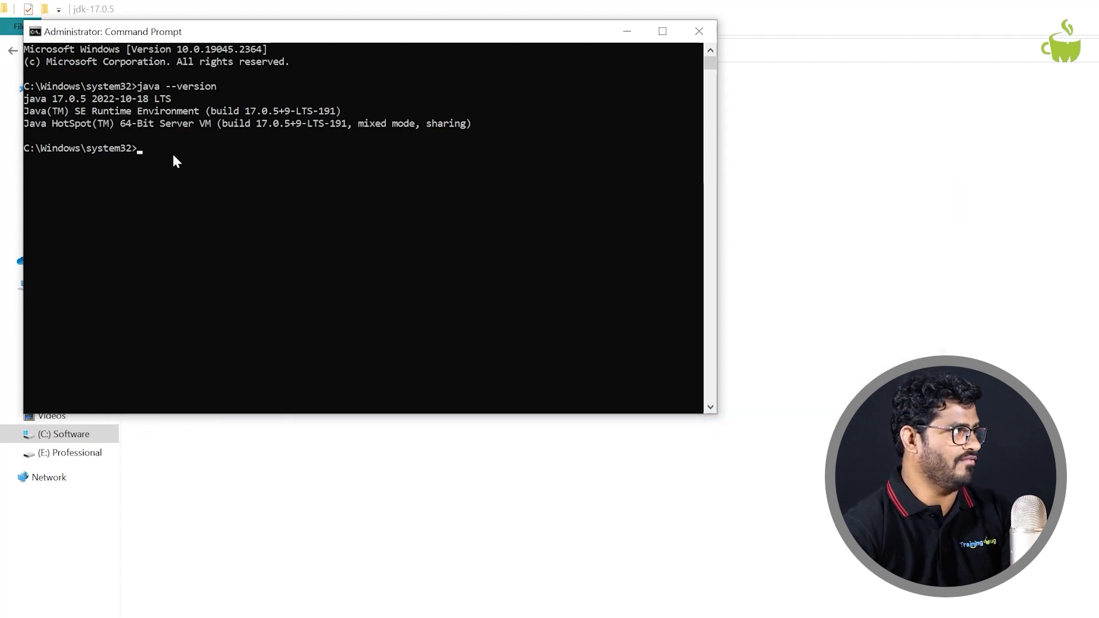
- Minimise the Command Prompt and open the Environment Variables dialog through This PC's properties and the advanced system settings
{"action": "left_click", "coordinate": [627, 31]}
{"action": "right_click", "coordinate": [50, 288]}
{"action": "left_click", "coordinate": [125, 491]}
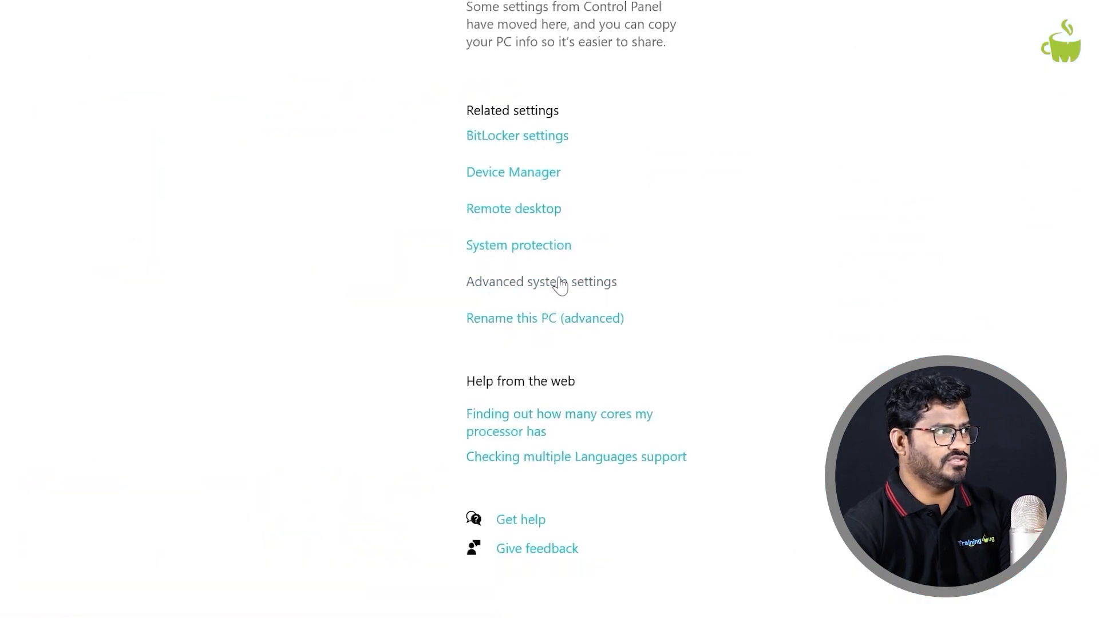
{"action": "left_click", "coordinate": [475, 285]}
{"action": "left_click", "coordinate": [281, 309]}
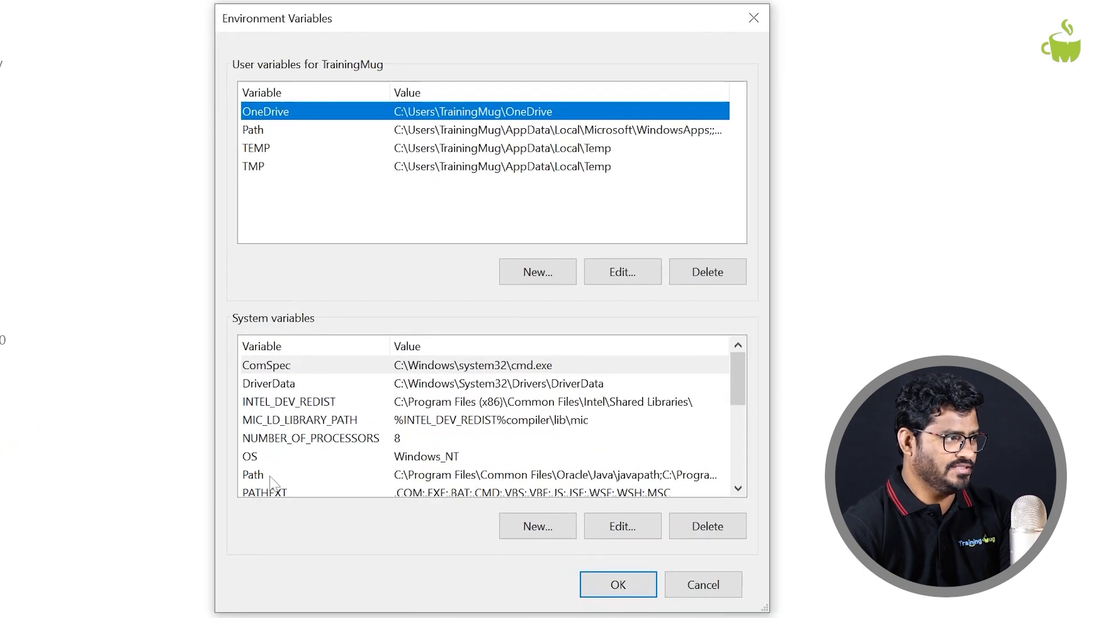
- Open the system Path variable for editing and select its C:\Program Files\Java\jdk-17.0.5\bin entry
{"action": "left_click", "coordinate": [448, 480]}
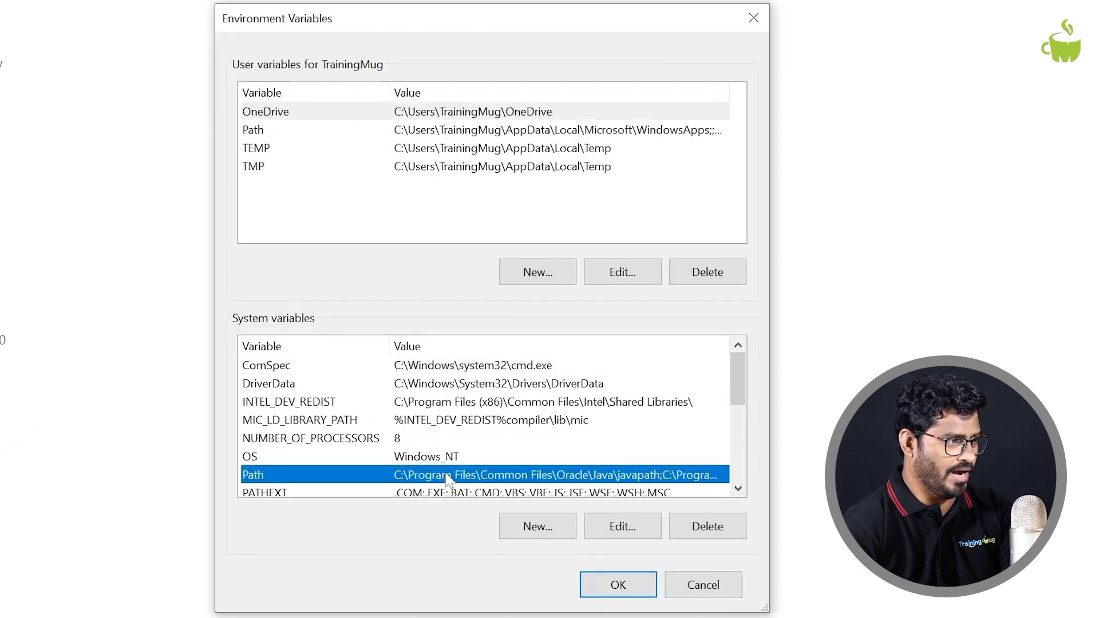
{"action": "left_click", "coordinate": [622, 526]}
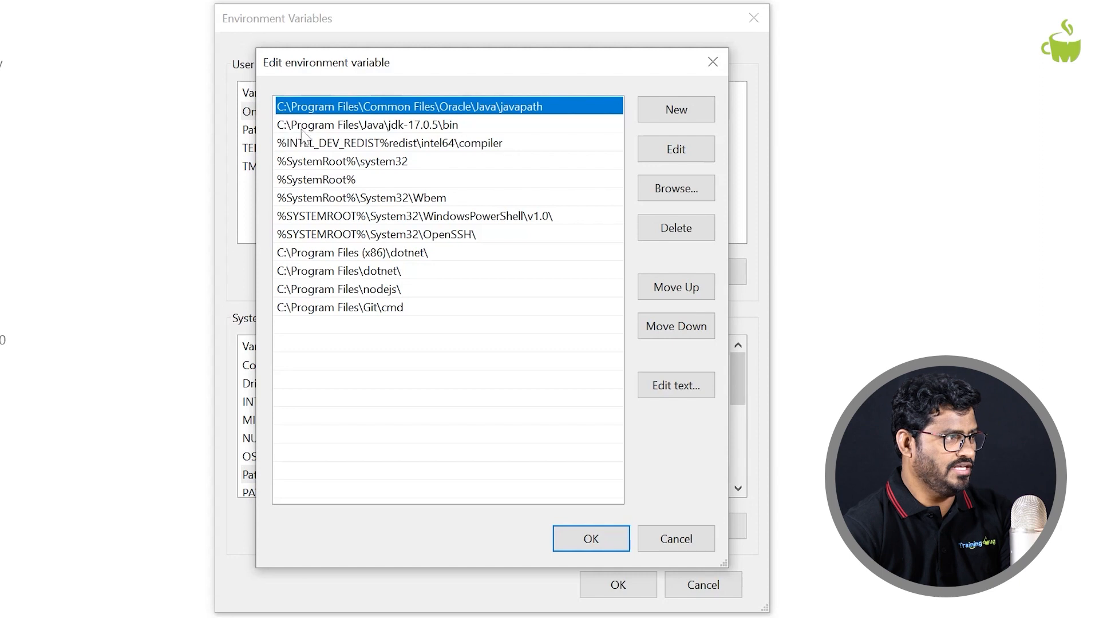
{"action": "left_click", "coordinate": [451, 128]}
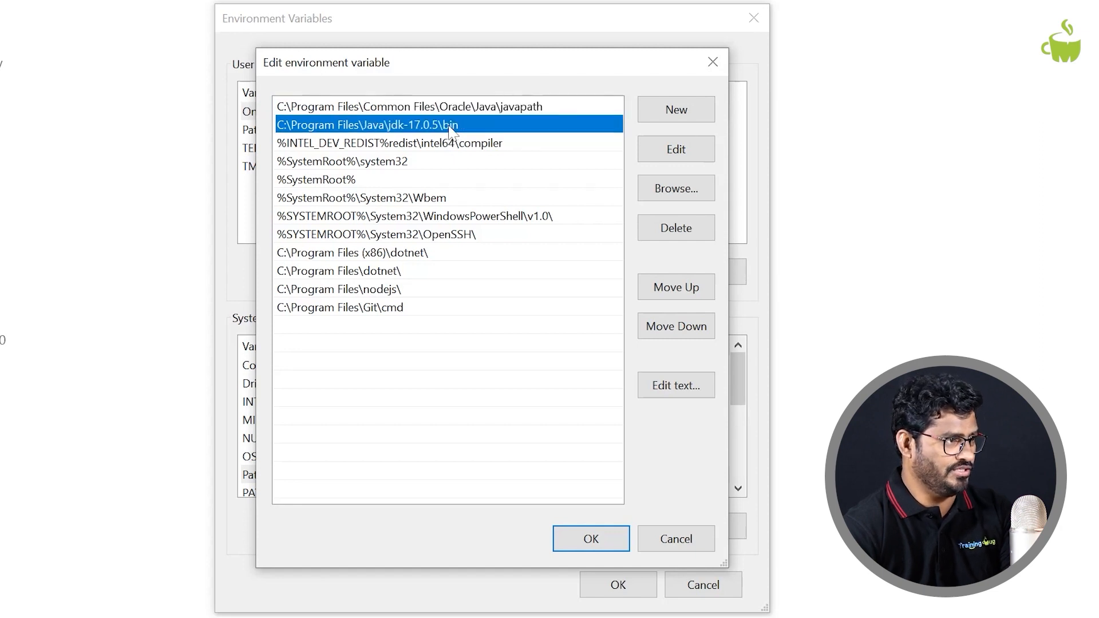
- Add the copied path of the JDK's bin folder, C:\Program Files\Java\jdk-17.0.5\bin, as a new system Path entry and save the environment variables
{"action": "left_click", "coordinate": [684, 112]}
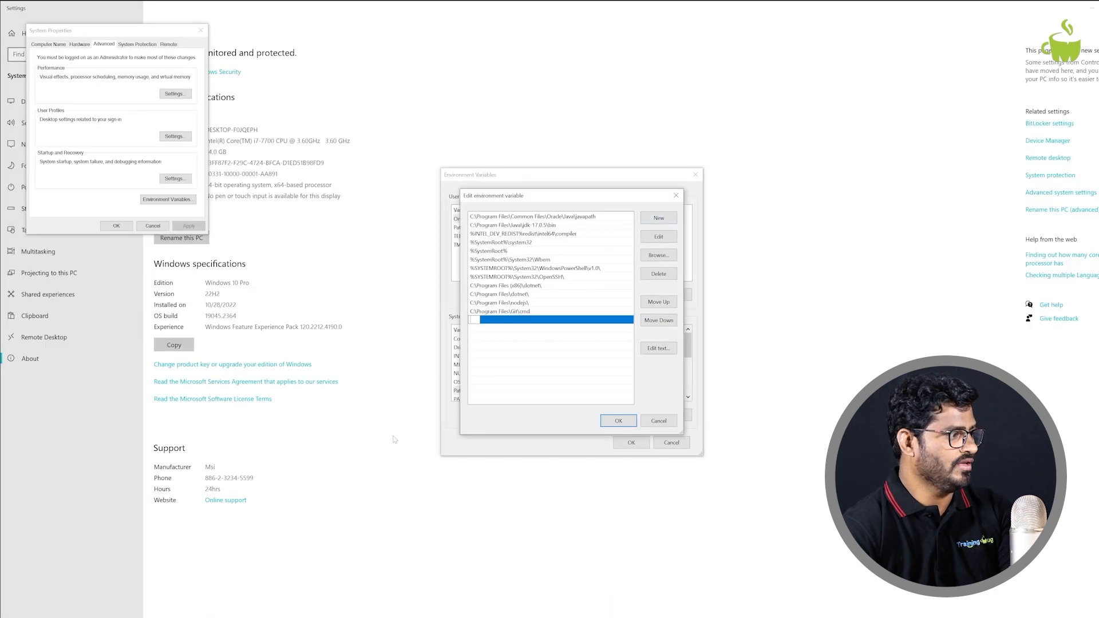
{"action": "key", "text": "alt+Tab"}
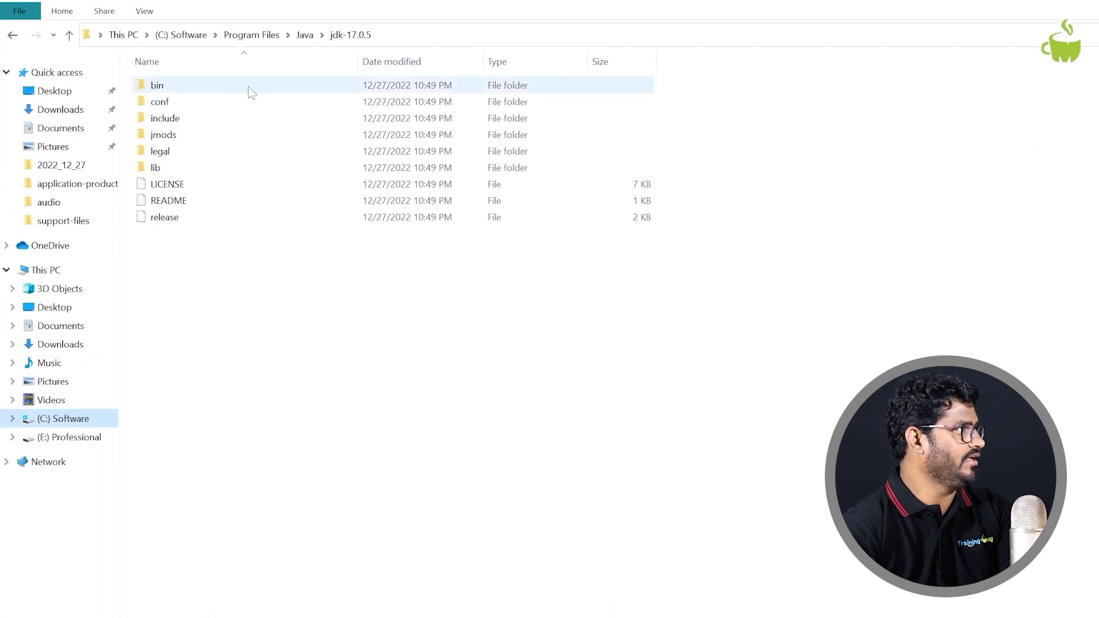
{"action": "double_click", "coordinate": [177, 83]}
{"action": "left_click", "coordinate": [472, 36]}
{"action": "key", "text": "ctrl+c"}
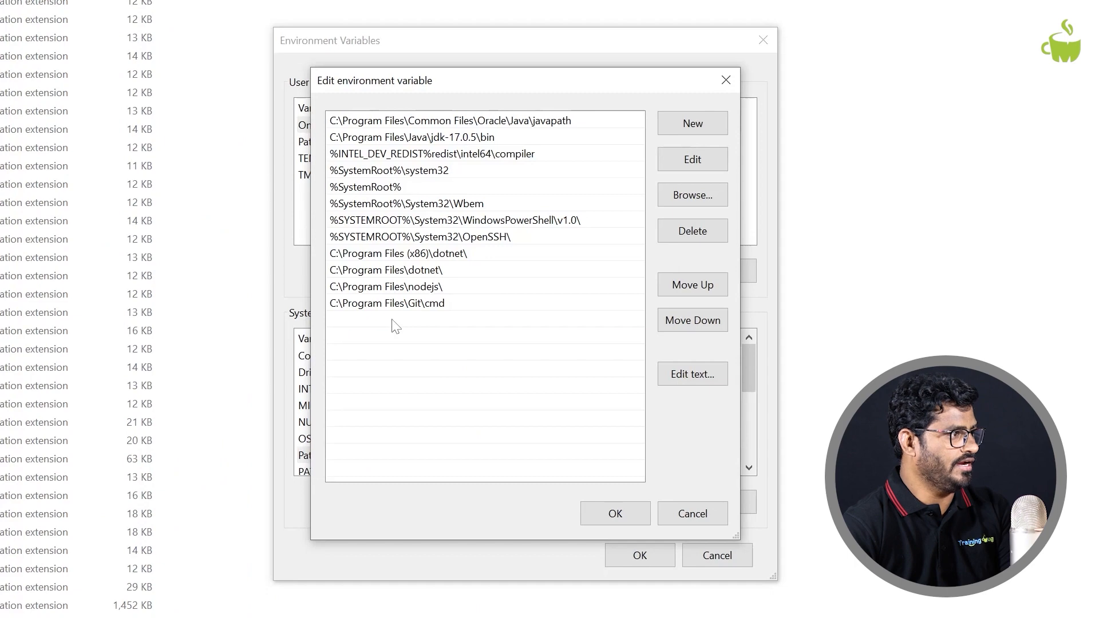
{"action": "double_click", "coordinate": [396, 327]}
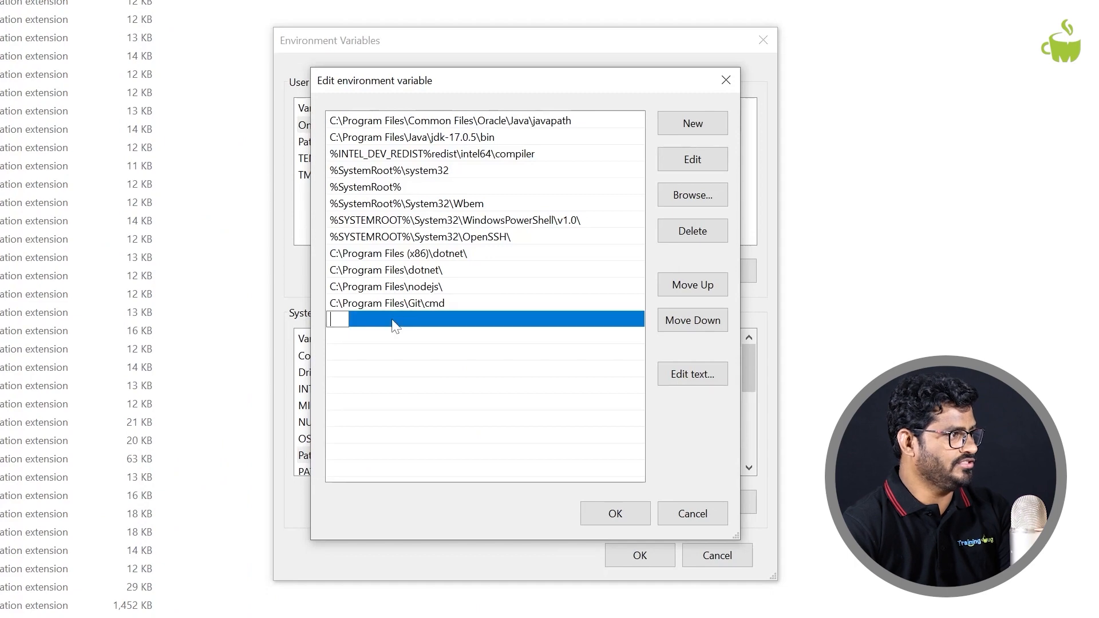
{"action": "key", "text": "ctrl+v"}
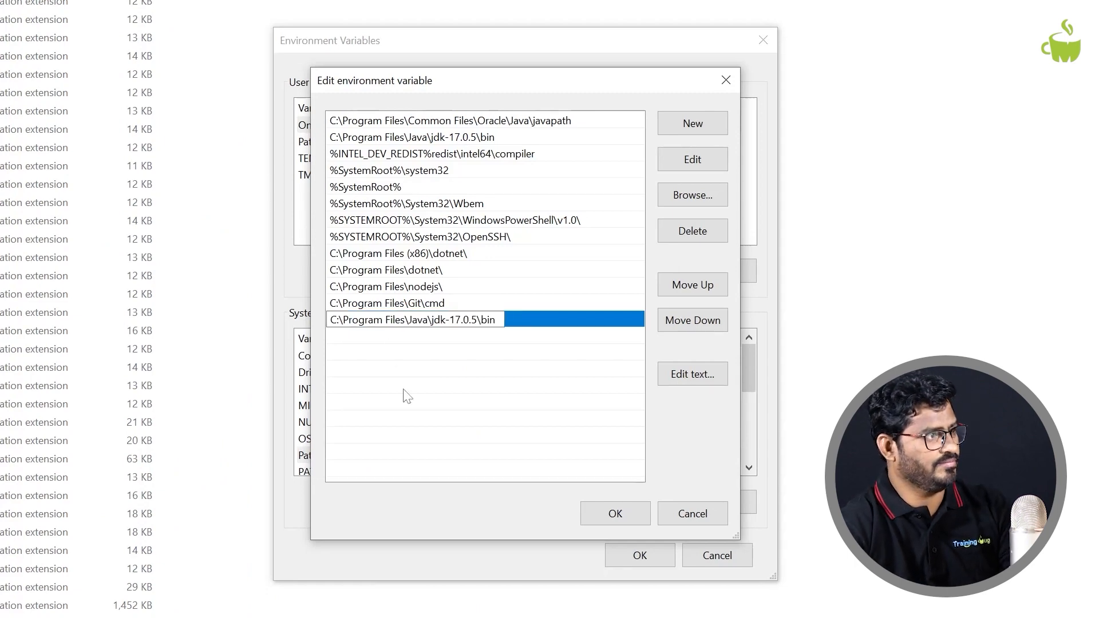
{"action": "left_click", "coordinate": [604, 513]}
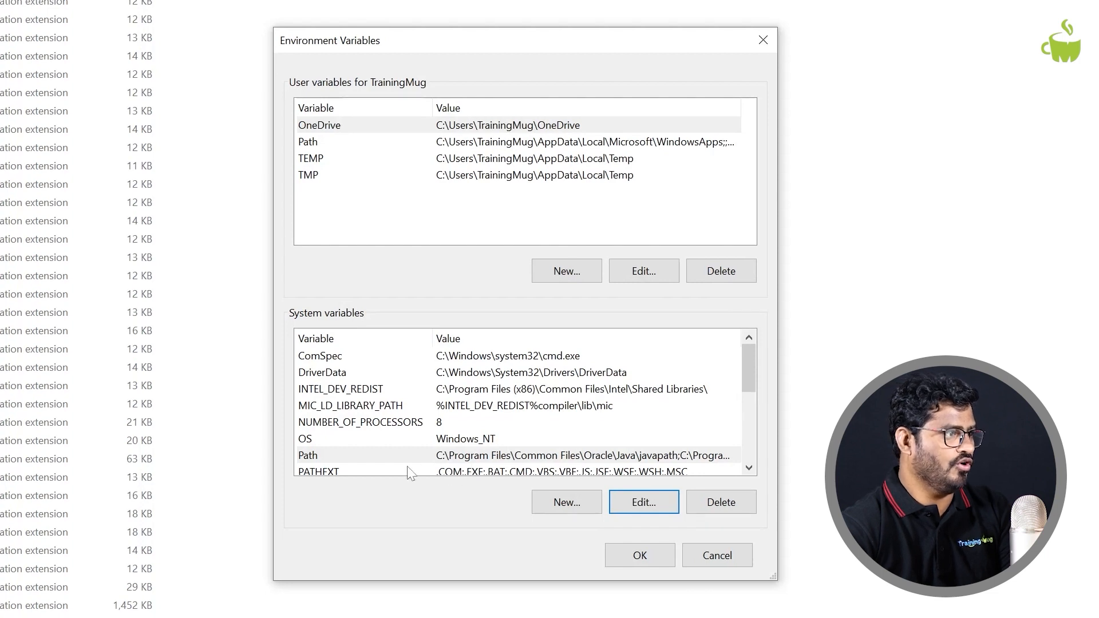
{"action": "left_click", "coordinate": [639, 556]}
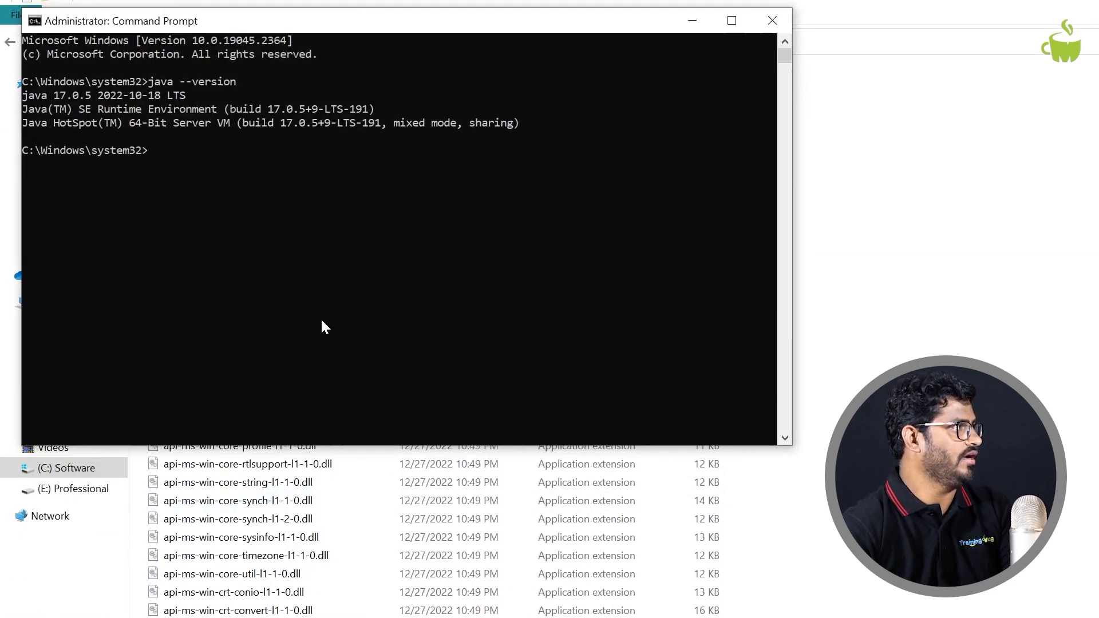
- Run java --version again in the Command Prompt to verify the Java setup after the Path edit
{"action": "type", "text": "java "}
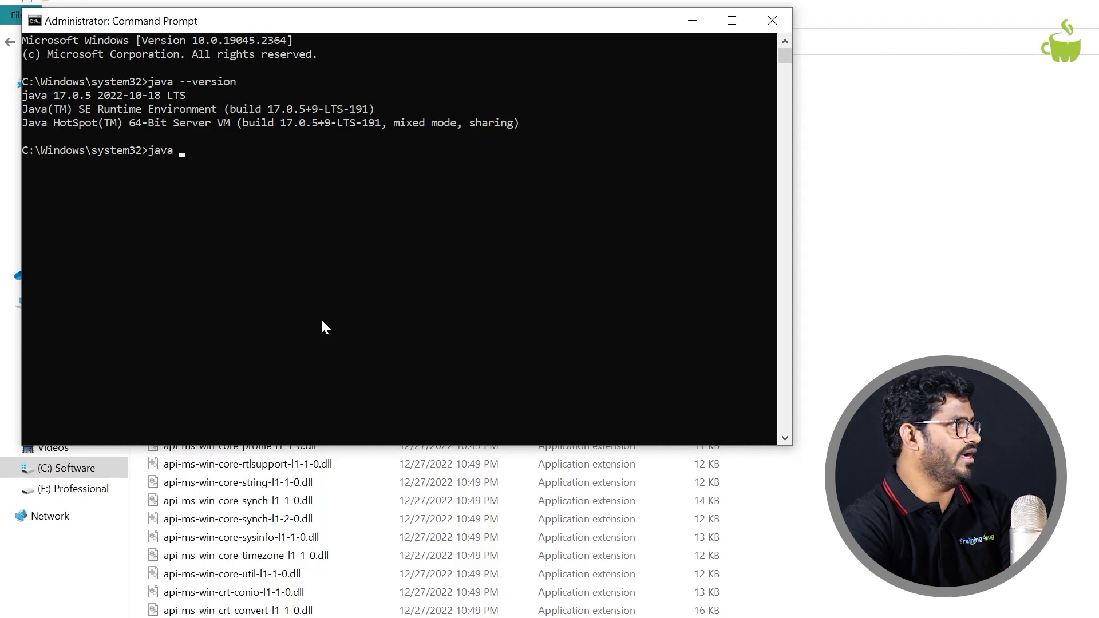
{"action": "type", "text": "--version"}
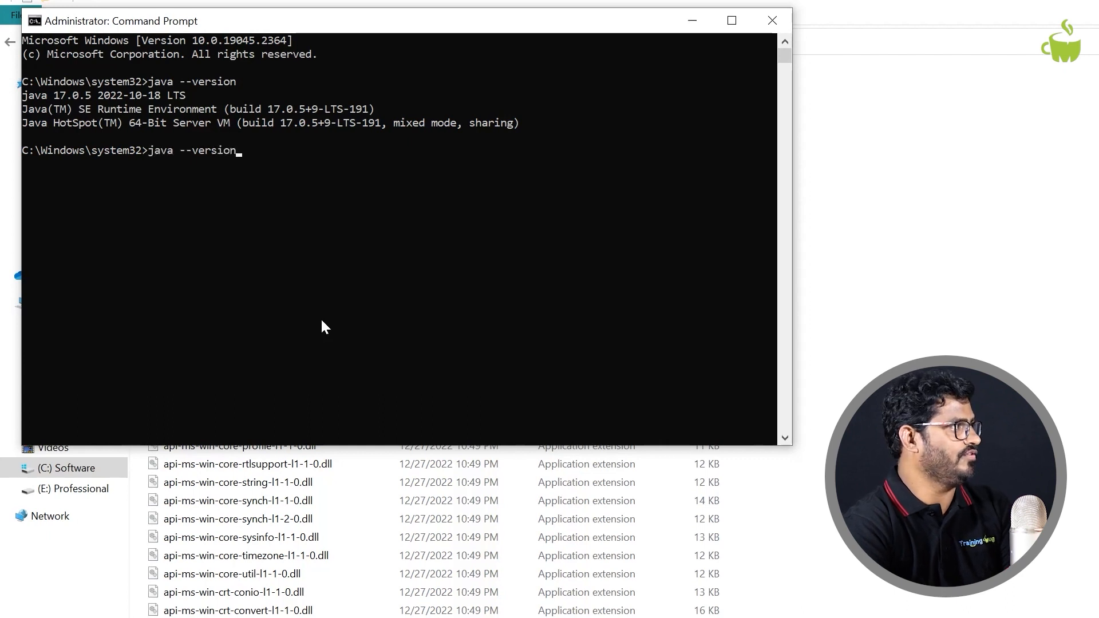
{"action": "key", "text": "Return"}
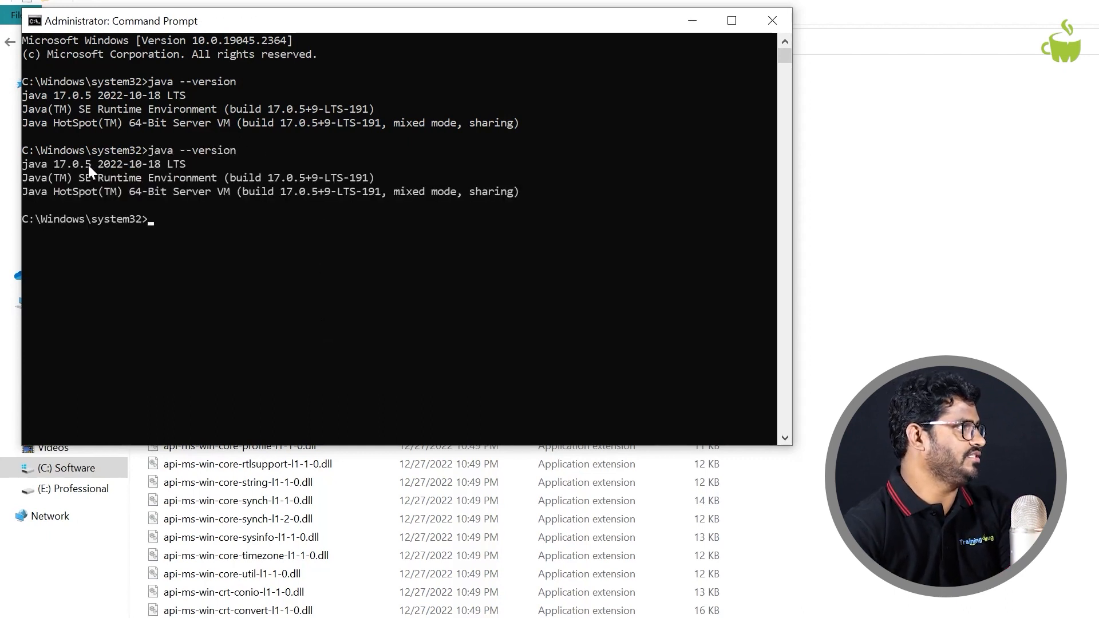